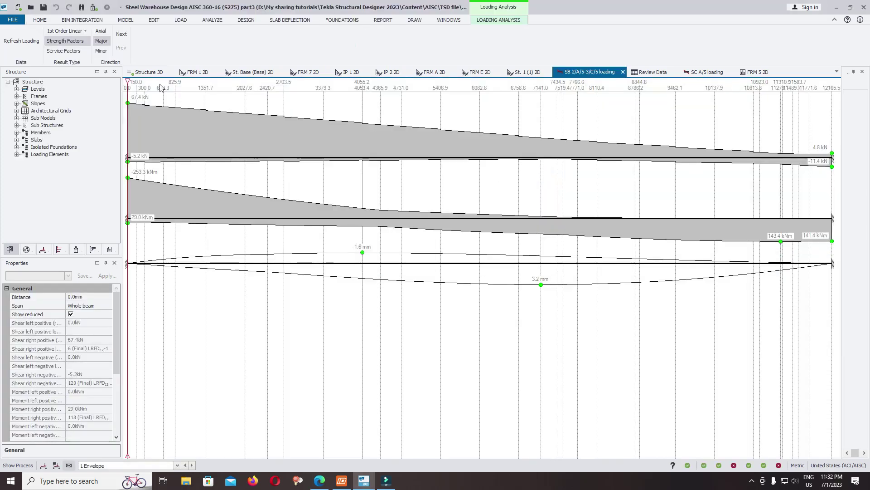
- From the 3D structure view, generate a member report for roof beam SB 2/A/5-3/C/5
click(150, 72)
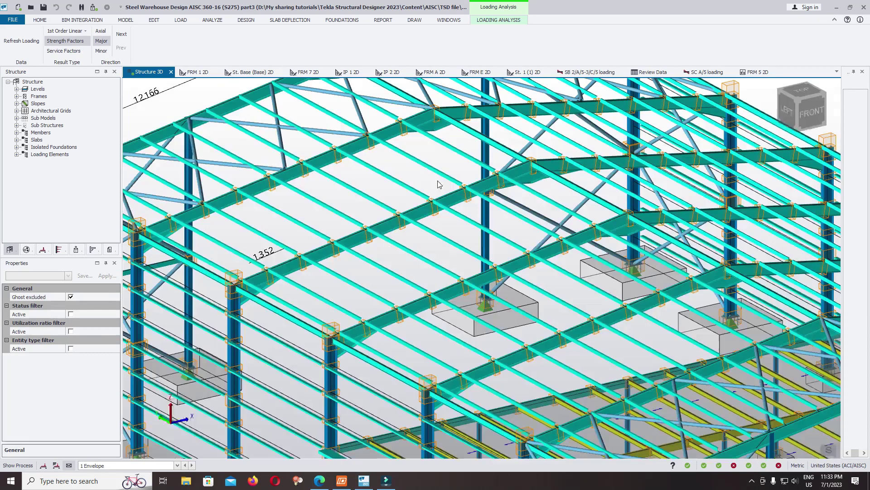
scroll(517, 259, down, 2)
scroll(384, 257, up, 2)
scroll(411, 248, up, 1)
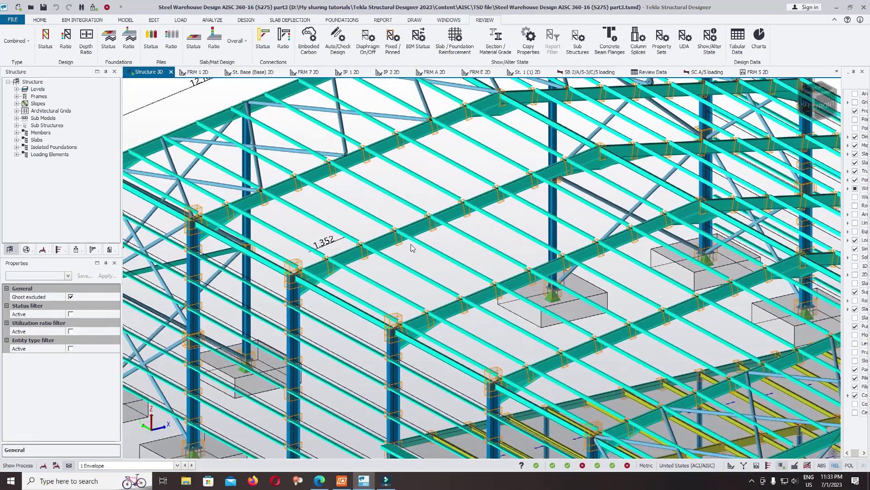
click(425, 238)
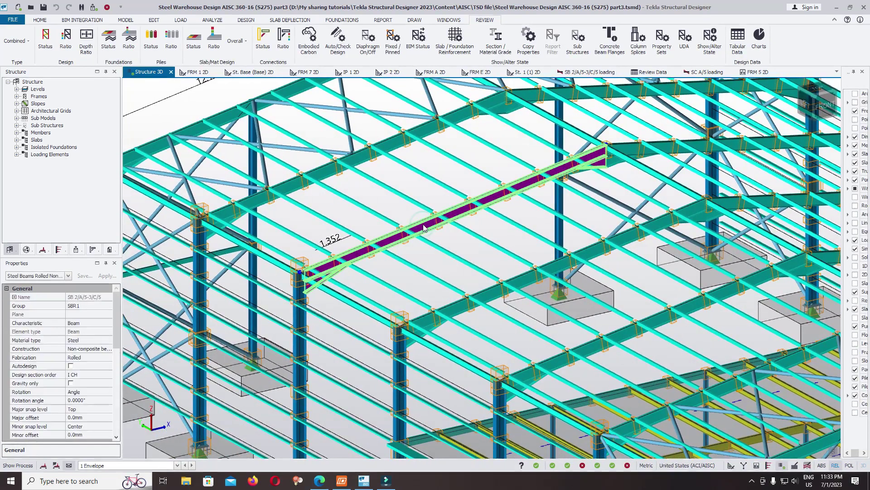
right_click(425, 228)
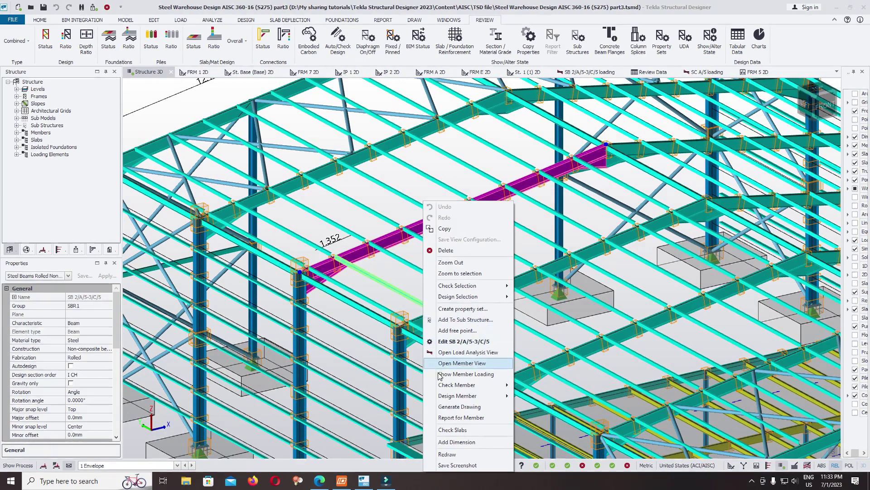
click(463, 417)
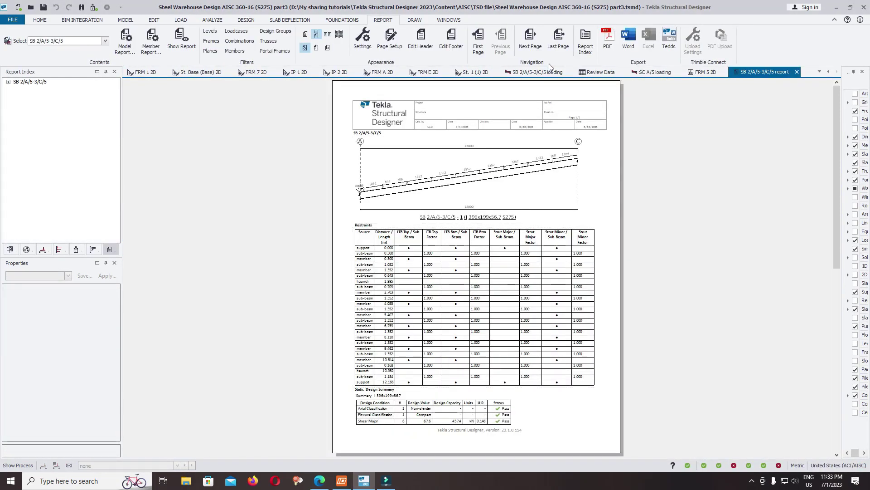
- Activate the Steel Beam Design report style and select the Design Notes chapter
click(152, 47)
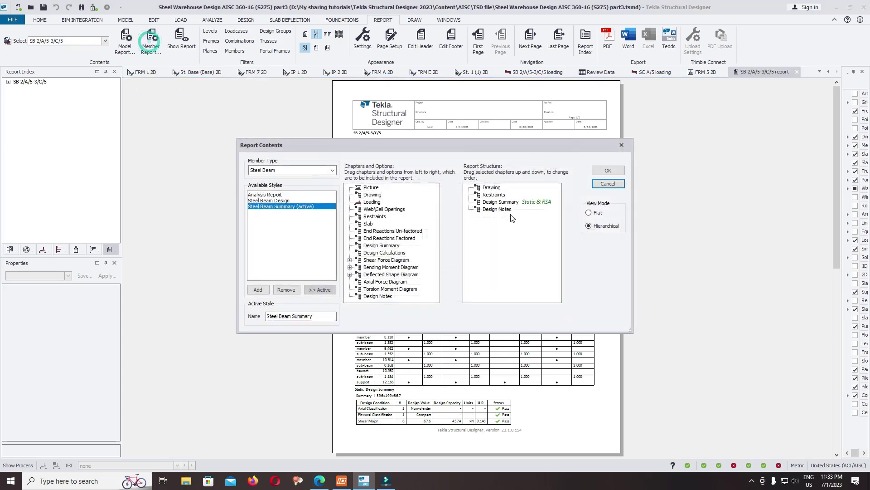
click(286, 201)
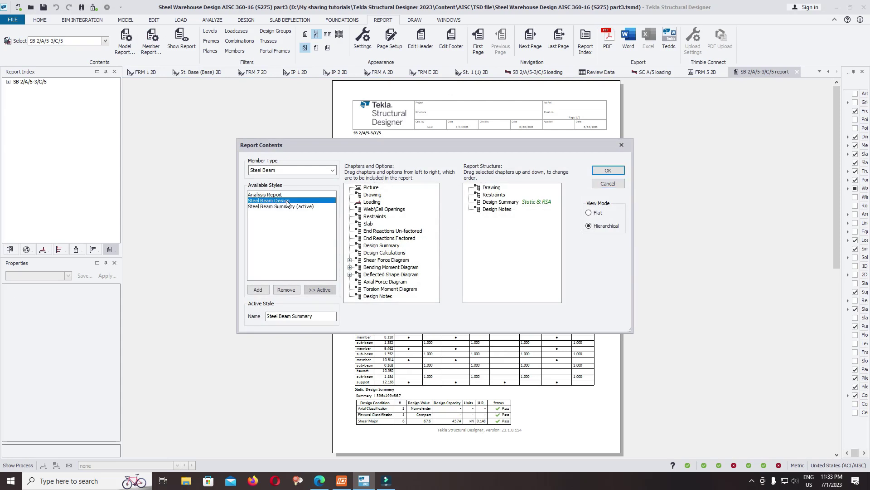
click(323, 291)
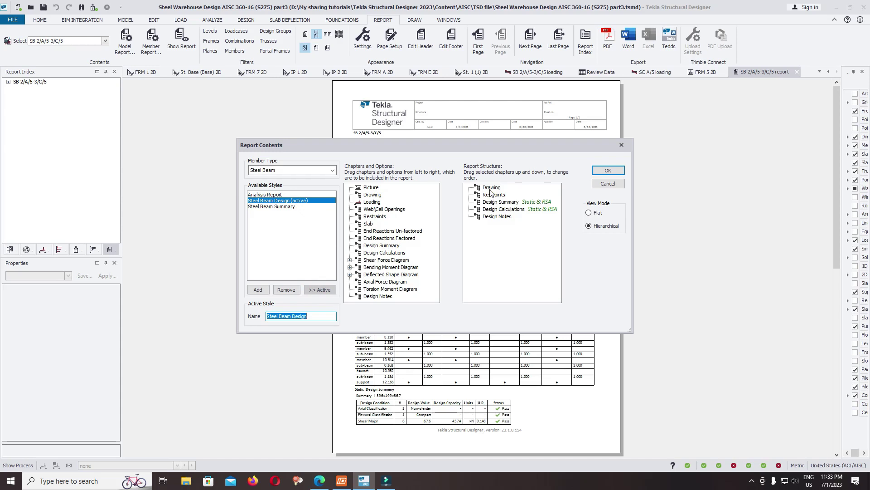
click(498, 217)
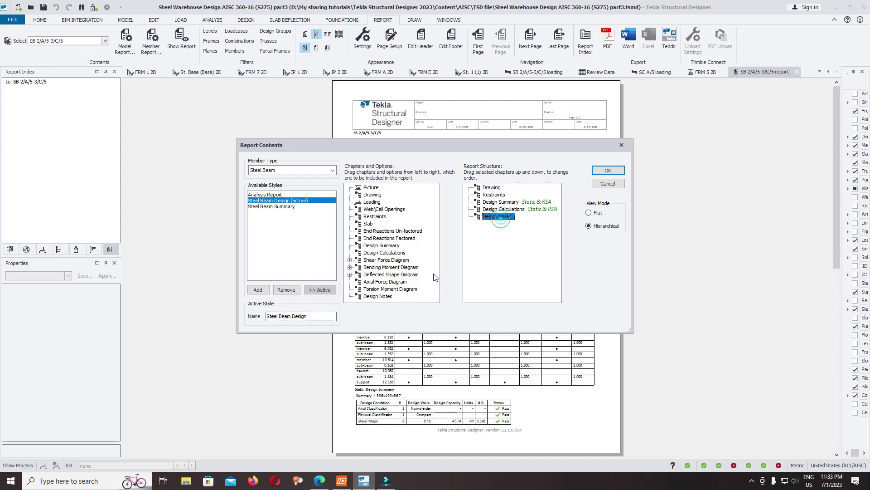
- Append the Shear Force, Bending Moment and Deflected Shape Diagram chapters to the report structure
click(369, 263)
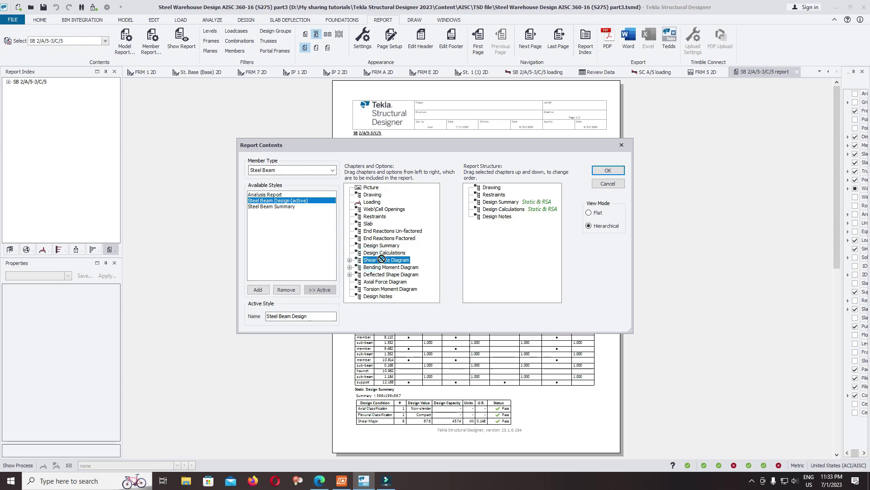
drag(370, 263, 497, 240)
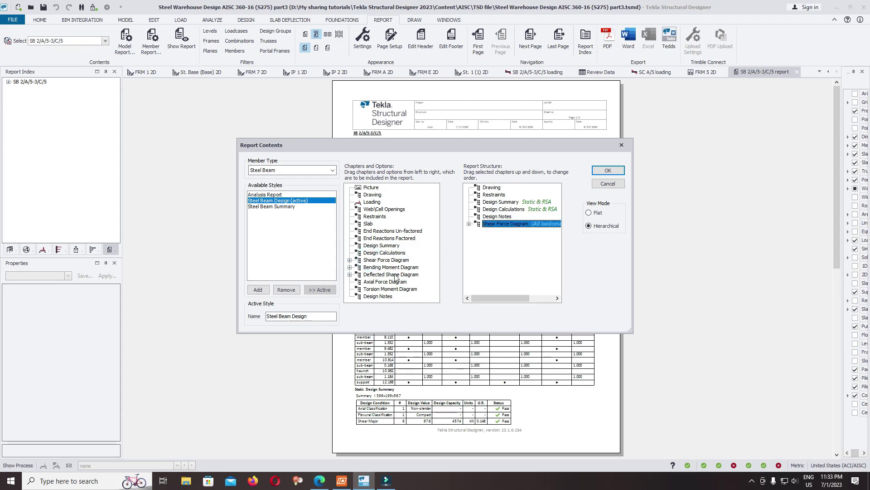
drag(374, 266, 489, 253)
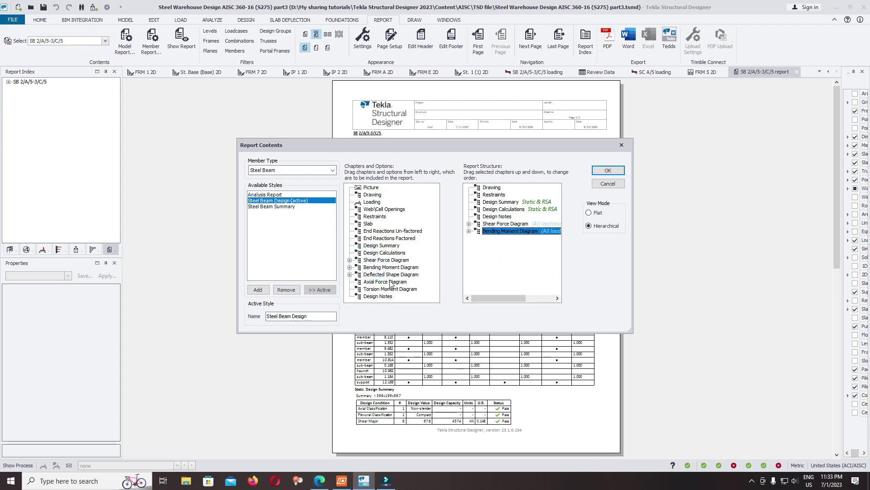
drag(374, 281, 487, 262)
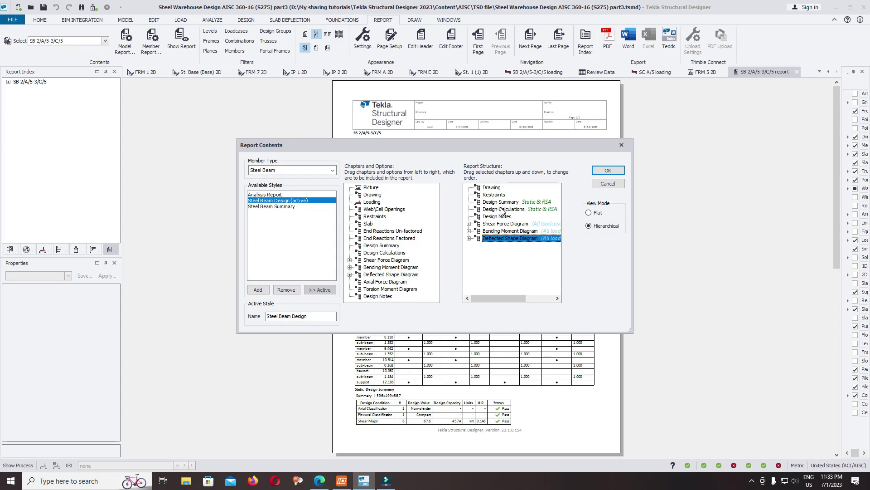
click(502, 212)
right_click(502, 210)
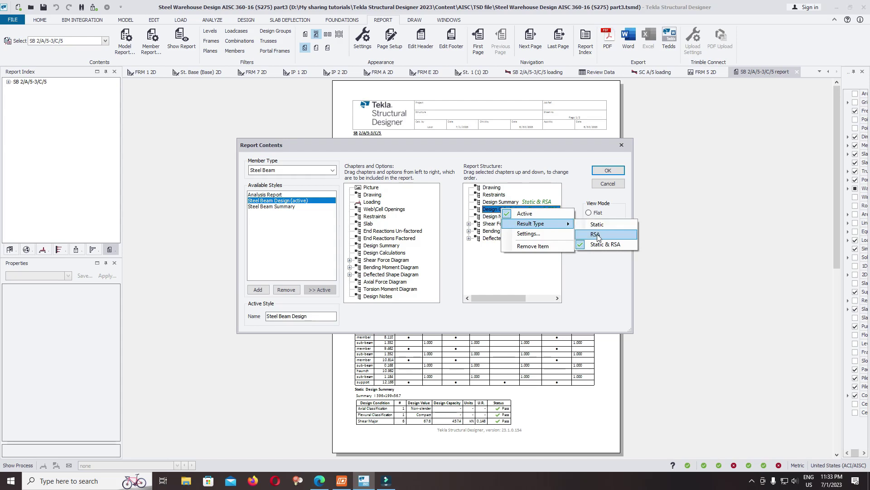
click(542, 234)
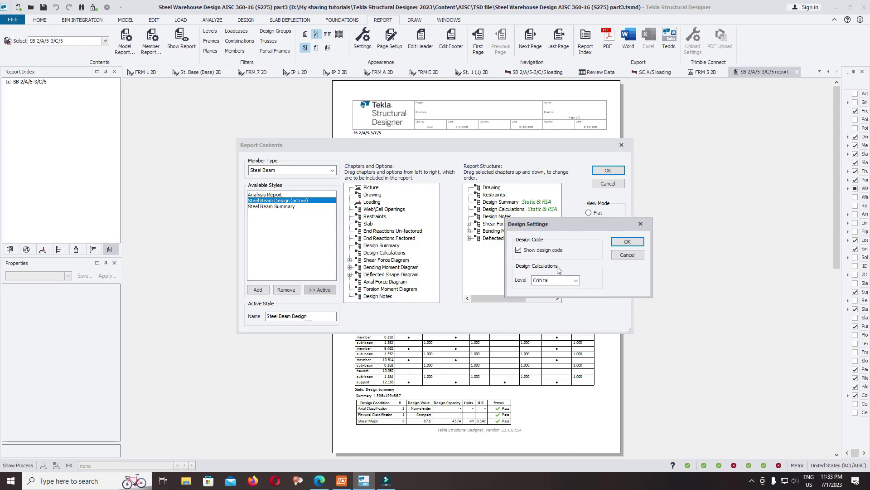
click(576, 280)
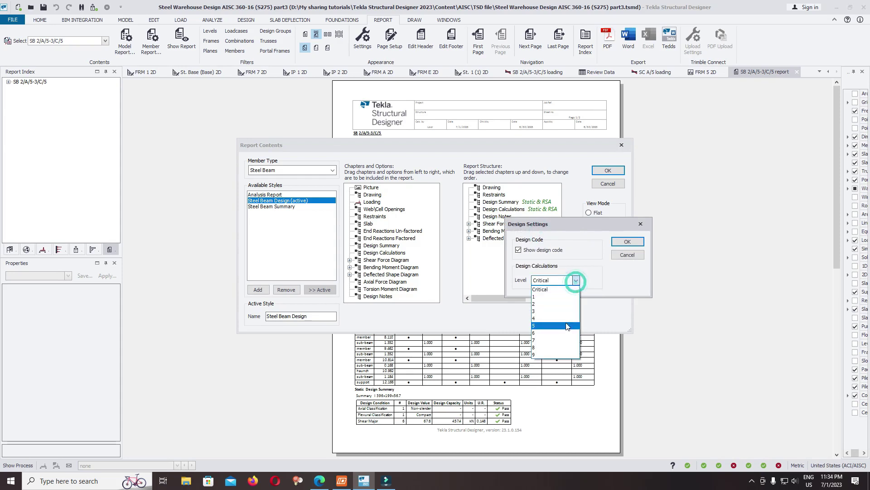
click(542, 355)
click(575, 280)
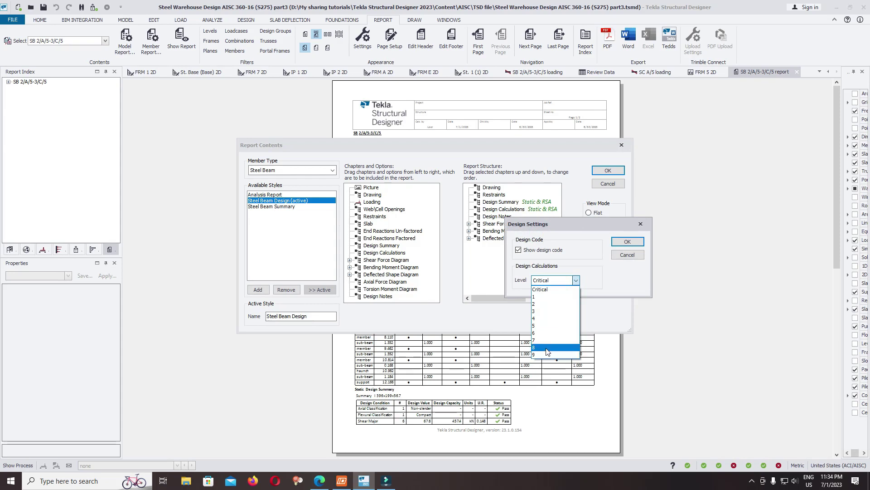
click(539, 289)
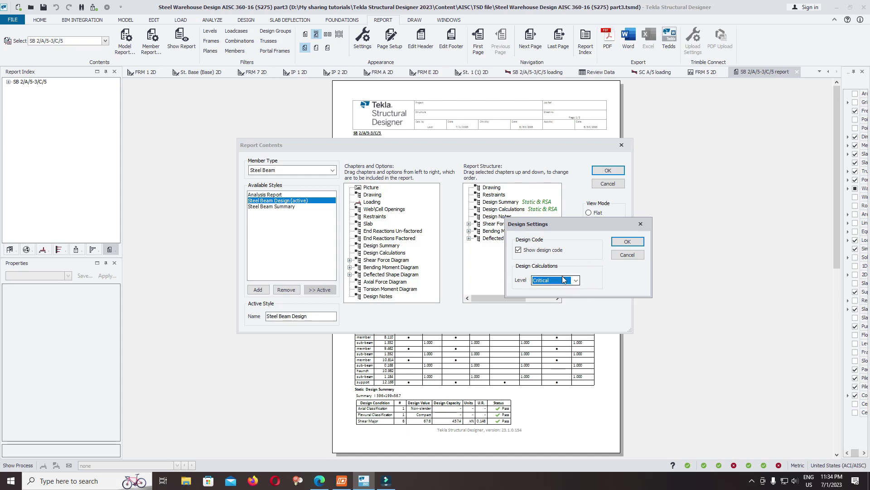
click(627, 244)
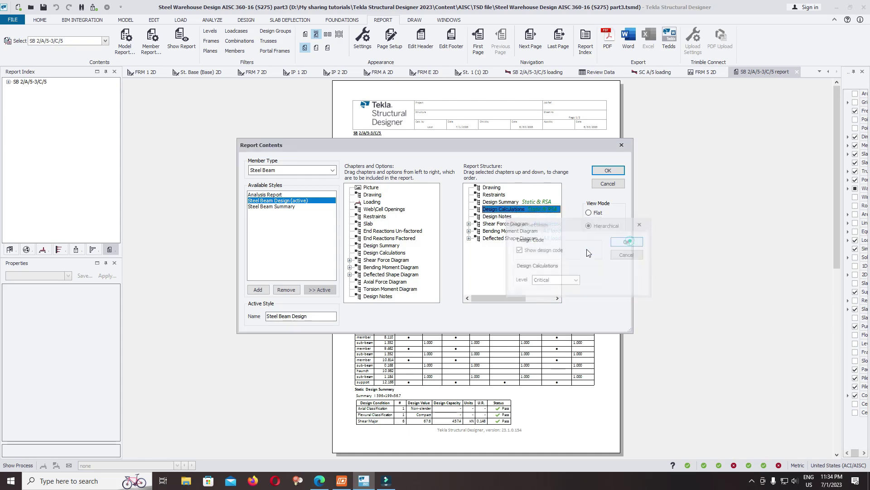
click(503, 224)
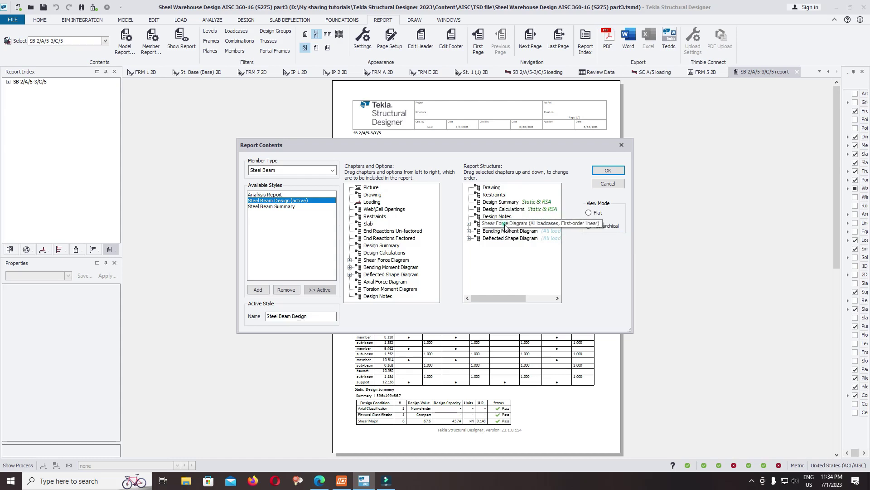
- Set the Shear Force and Bending Moment diagram loading filters to All envelopes
right_click(503, 224)
click(624, 271)
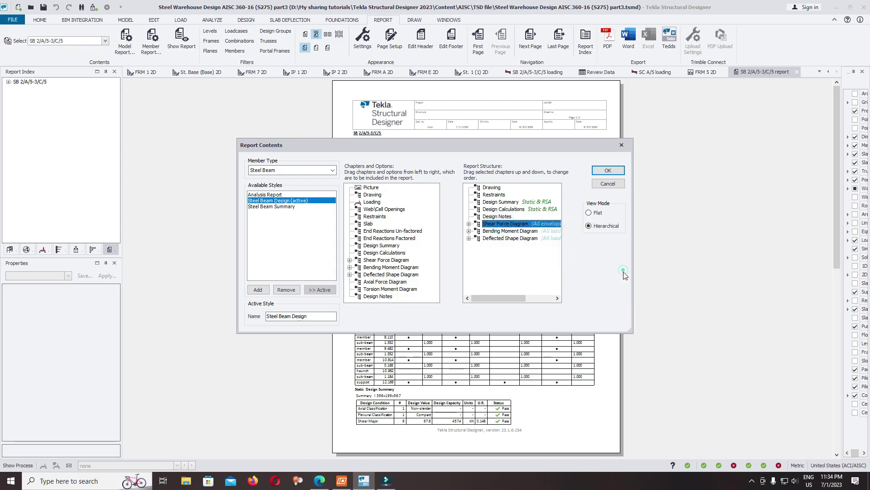
click(507, 230)
right_click(511, 230)
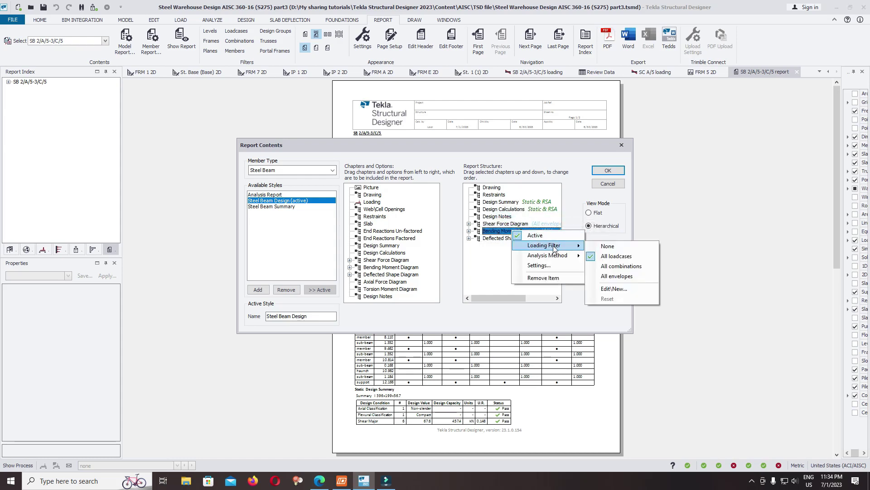
click(617, 277)
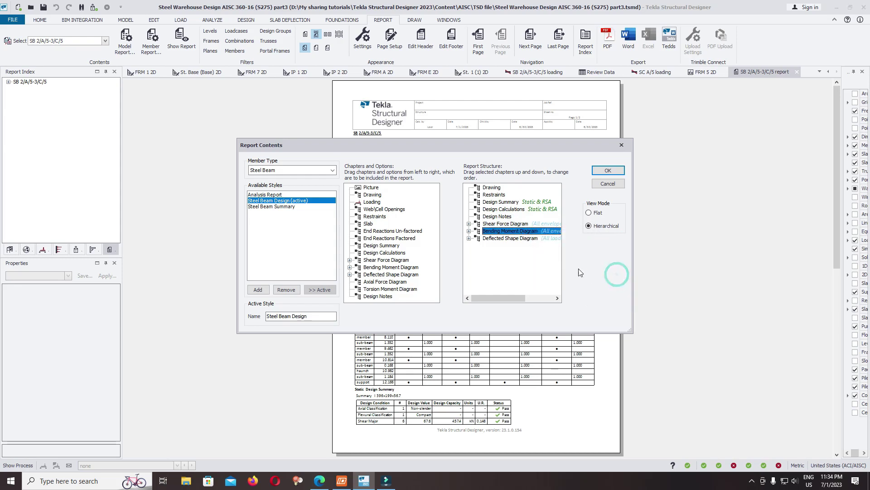
right_click(511, 239)
mouse_move(544, 255)
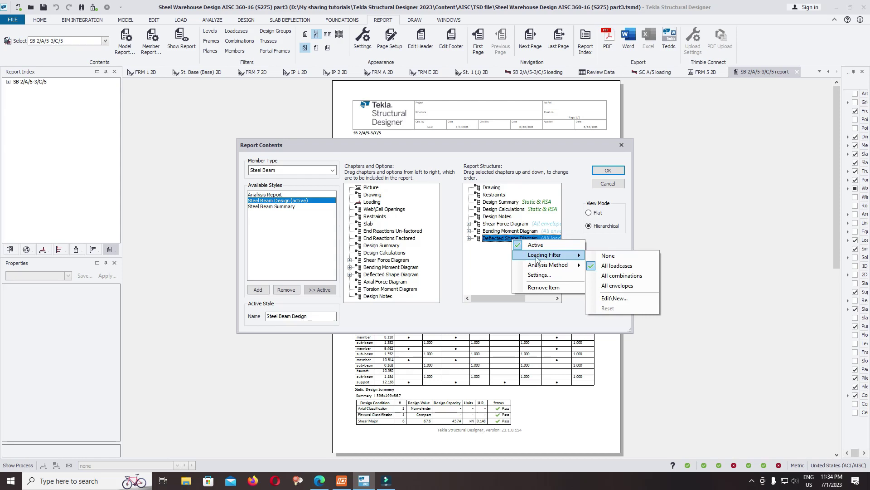
- Create a Selected loadcases filter with 3 Dead and 4 Live, excluding 5 Roof Live
click(625, 298)
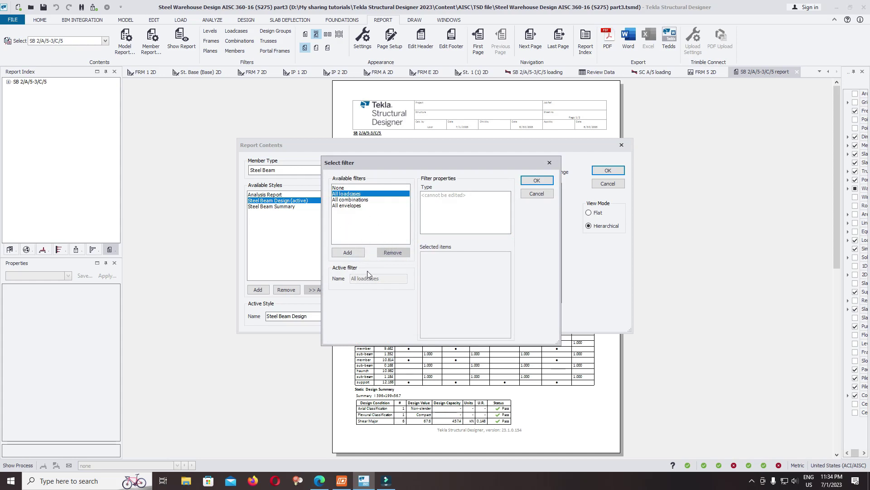
click(348, 253)
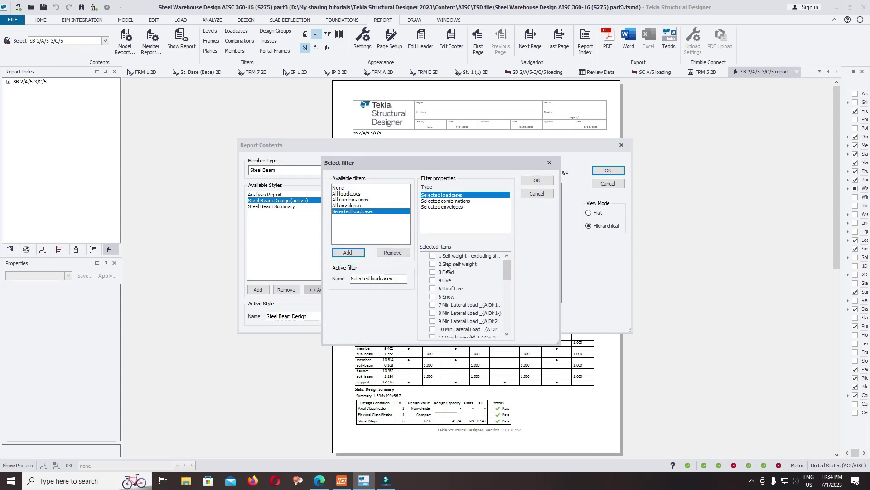
drag(448, 163, 432, 163)
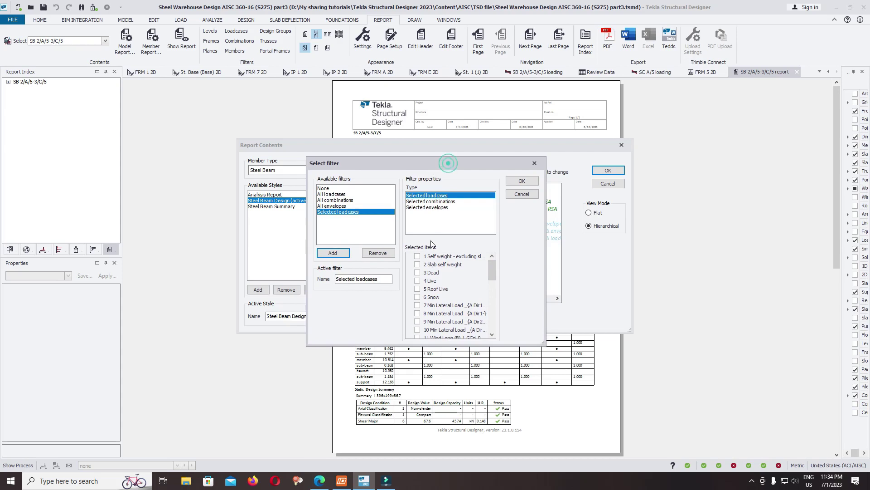
click(417, 273)
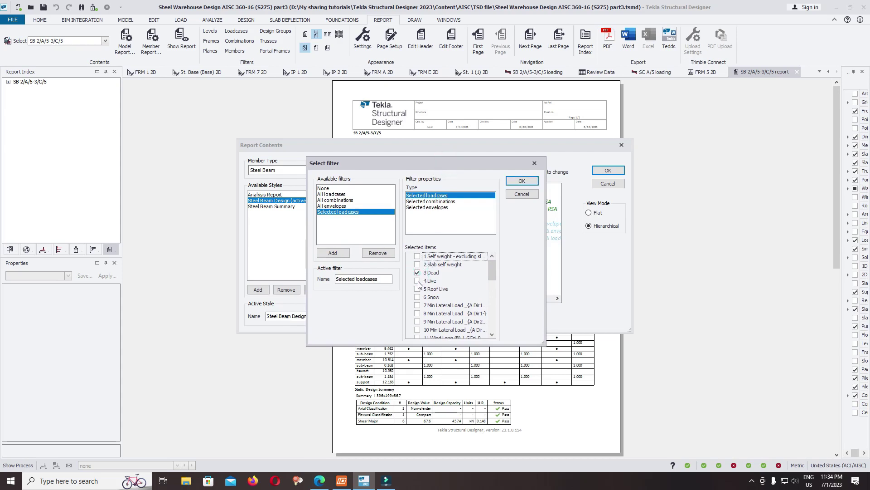
click(418, 280)
drag(490, 273, 475, 269)
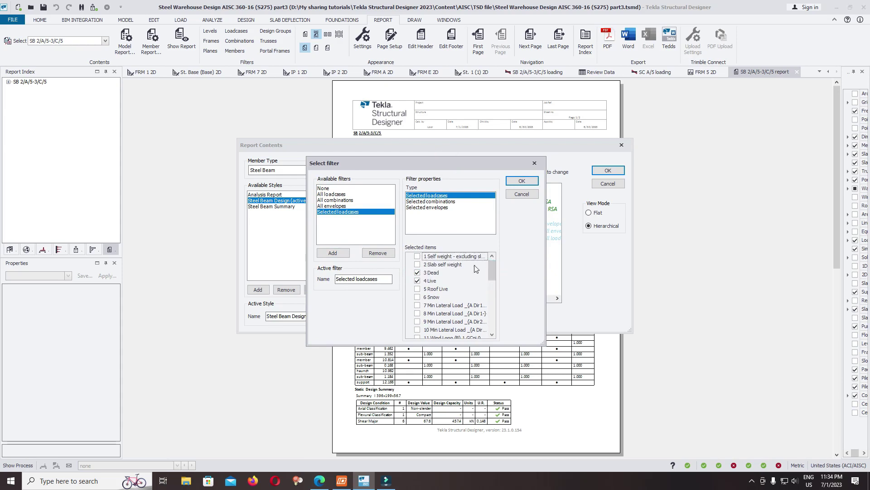
click(418, 289)
drag(492, 272, 490, 251)
mouse_move(491, 269)
mouse_down()
mouse_move(495, 261)
mouse_move(496, 296)
mouse_move(495, 221)
mouse_up()
click(521, 181)
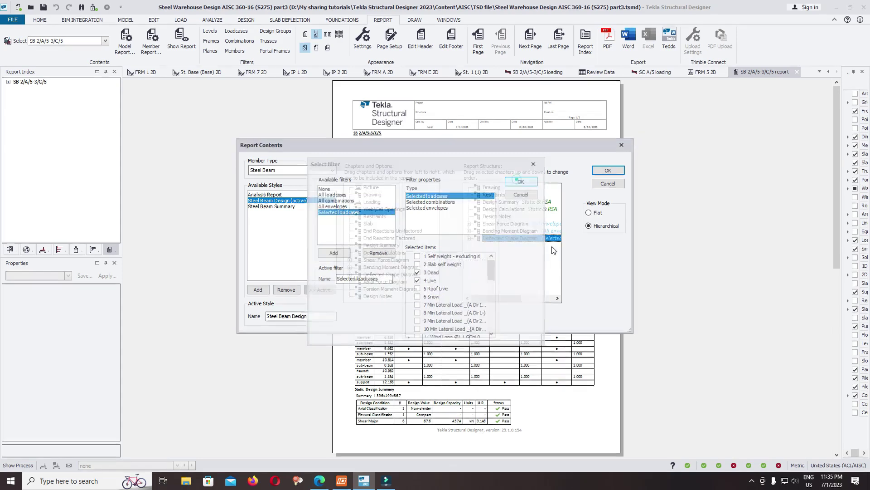
- Expand the Bending Moment and Shear Force Diagram chapters, then apply the report contents
right_click(507, 233)
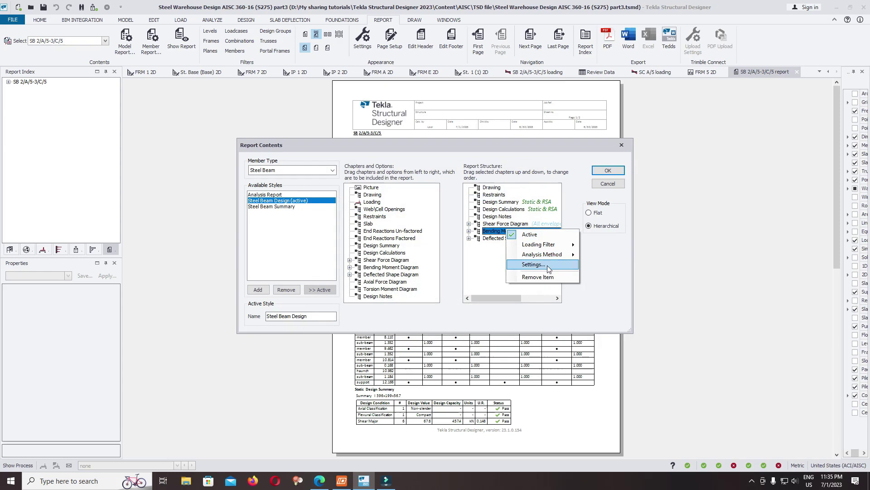
click(469, 231)
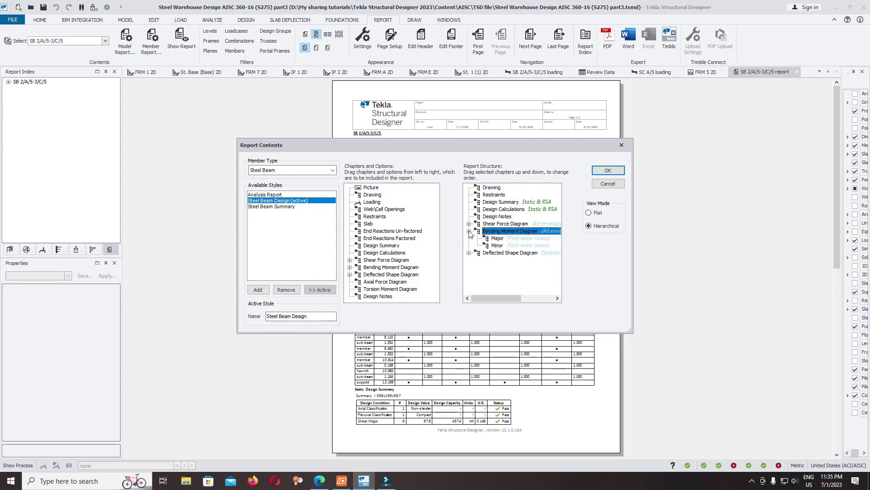
click(470, 231)
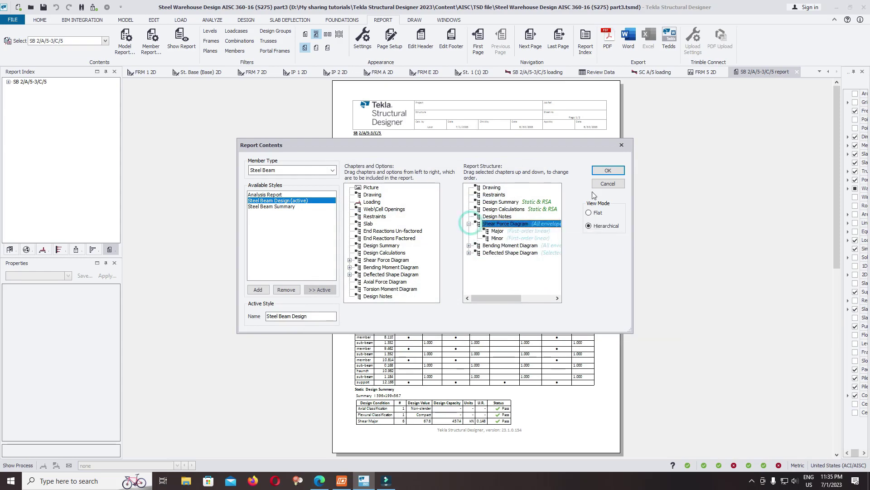
click(608, 172)
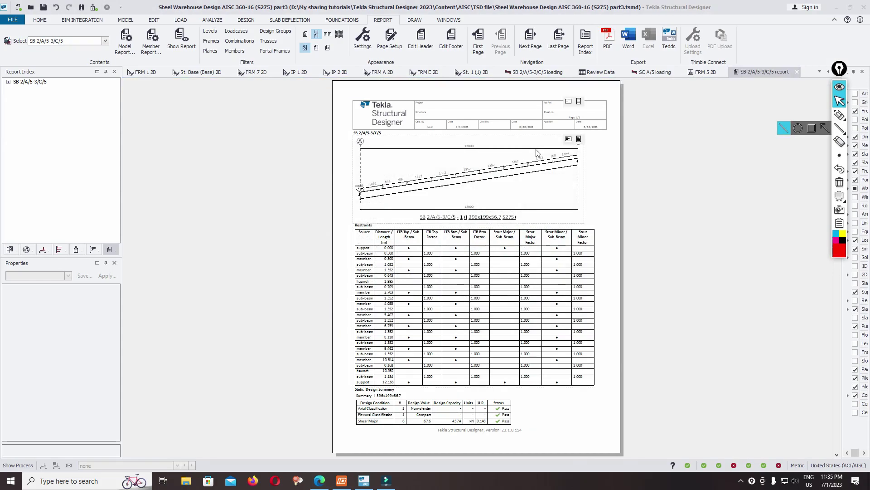
scroll(562, 183, down, 3)
scroll(652, 201, down, 5)
scroll(653, 202, down, 5)
scroll(656, 199, down, 5)
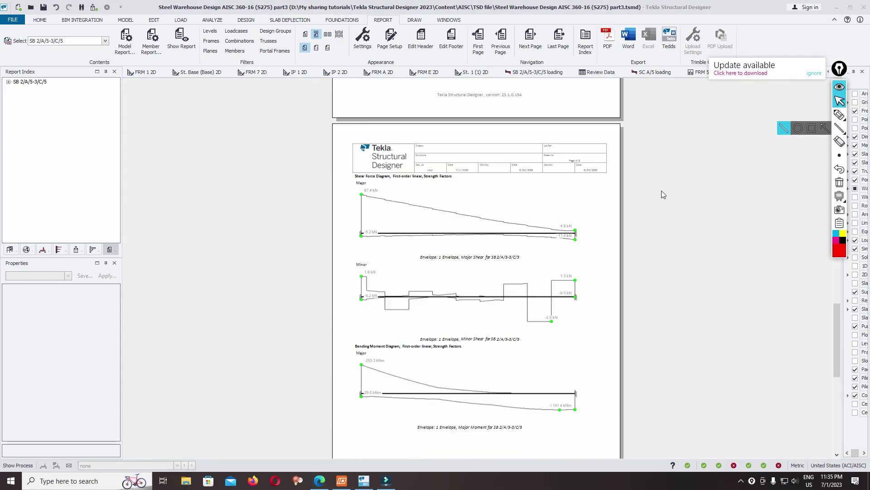
scroll(659, 194, down, 5)
scroll(647, 218, up, 5)
scroll(625, 242, up, 5)
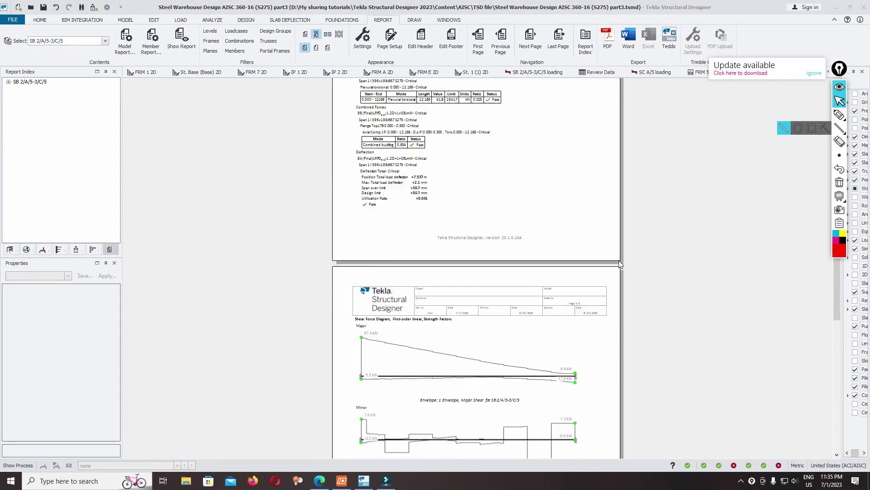
scroll(616, 246, up, 5)
scroll(614, 250, up, 5)
ctrl+scroll(509, 189, up, 3)
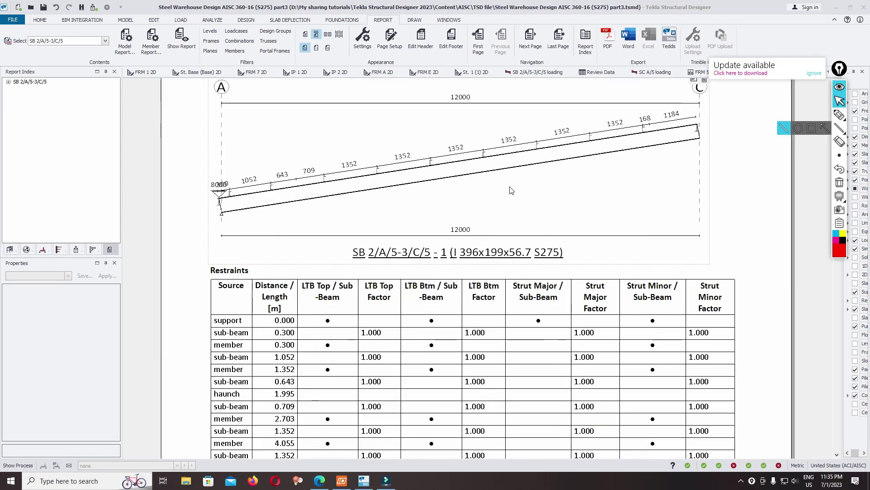
ctrl+scroll(509, 188, down, 1)
ctrl+scroll(510, 189, up, 1)
scroll(508, 188, down, 5)
scroll(524, 195, down, 3)
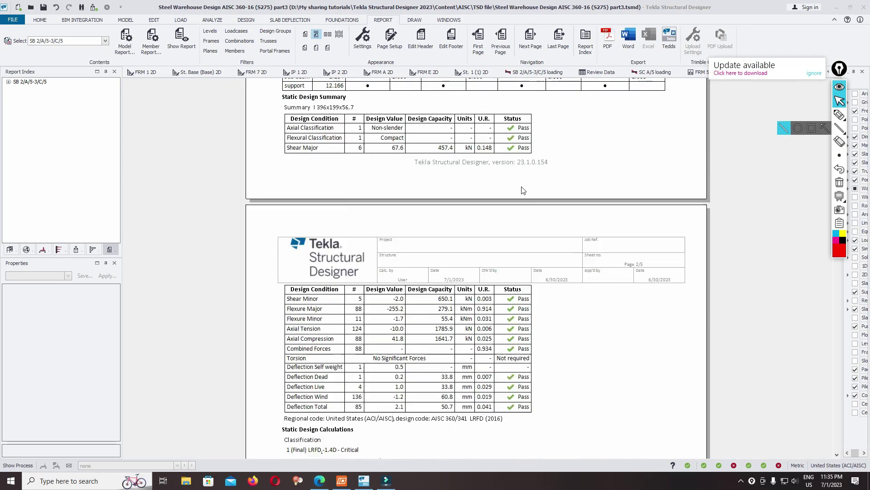
scroll(476, 196, down, 2)
scroll(353, 187, down, 3)
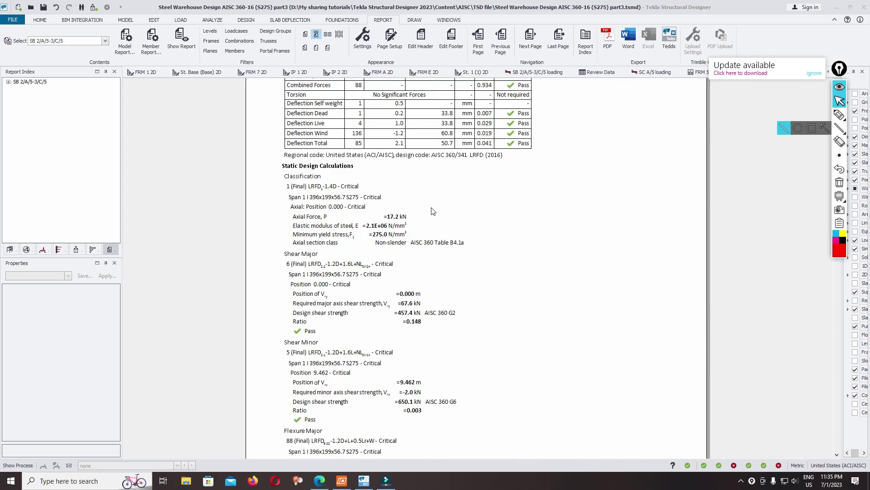
scroll(354, 187, down, 1)
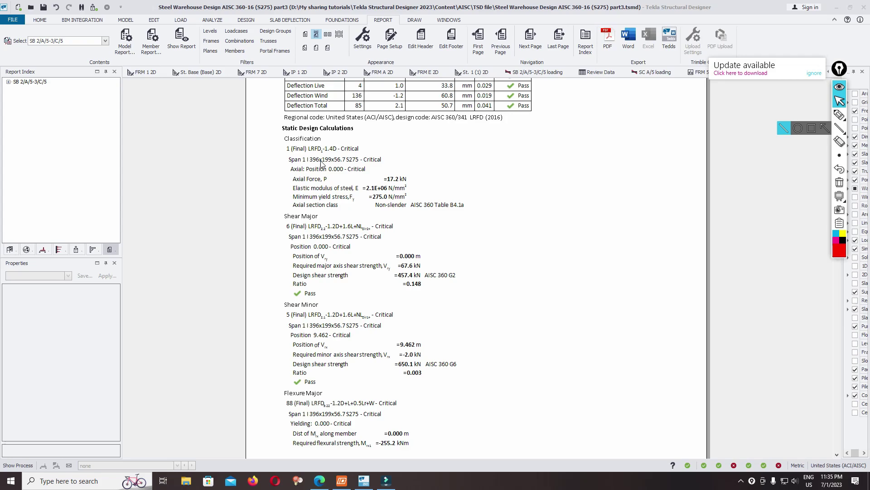
scroll(425, 178, down, 1)
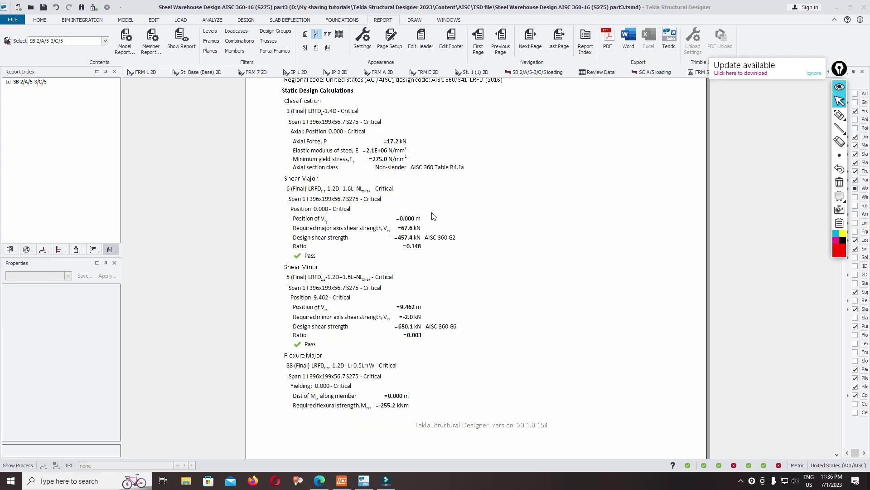
scroll(433, 216, down, 5)
scroll(437, 220, down, 7)
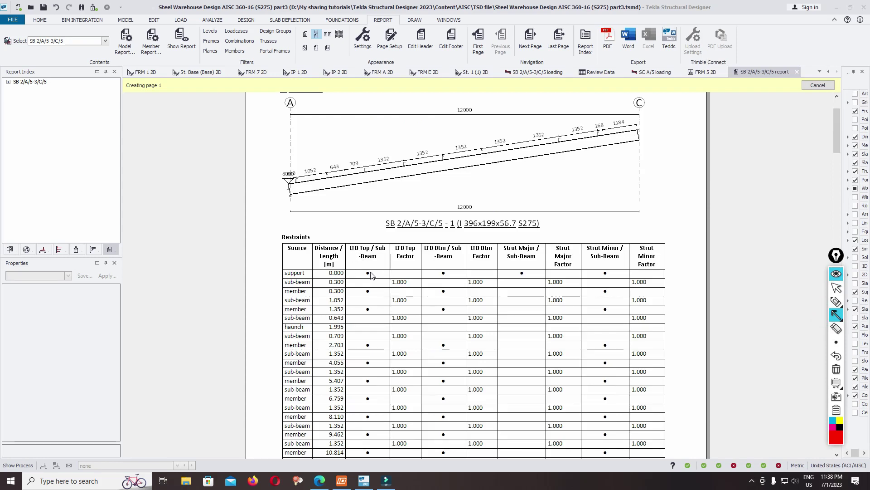
- Draw arrows from the LTB Top and LTB Btm cells to the left support, then erase them
drag(368, 272, 296, 184)
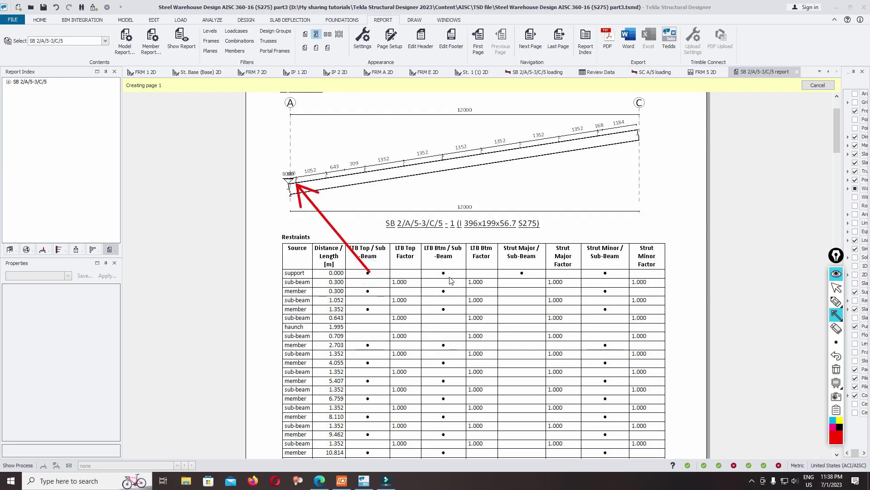
mouse_move(449, 273)
mouse_down()
mouse_move(293, 186)
mouse_move(338, 213)
mouse_up()
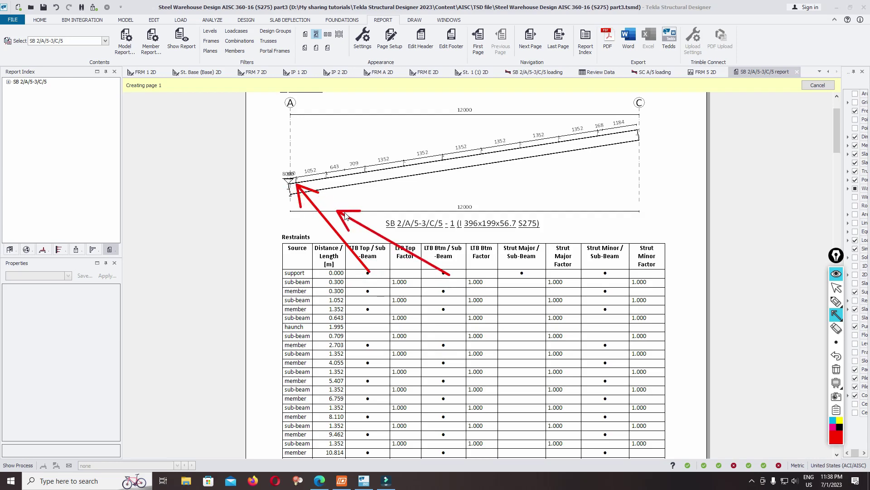
click(837, 369)
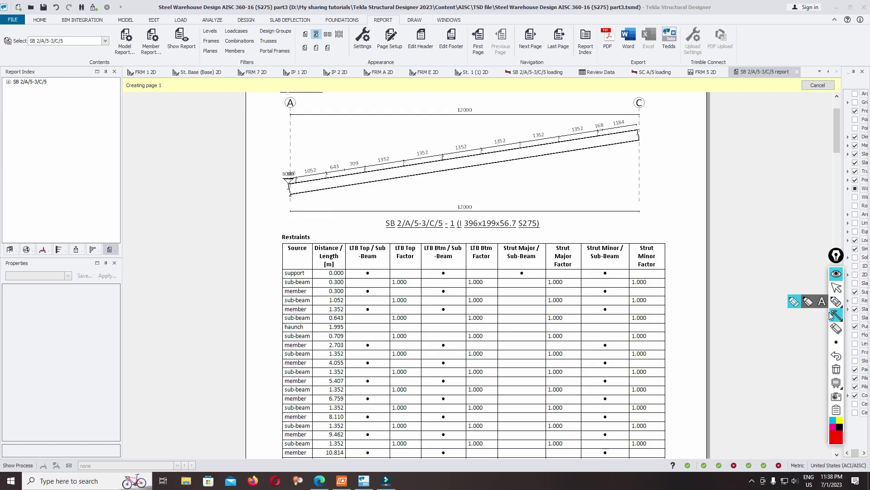
- Draw five red arrows linking restraint table cells, including the bottom member row, to the beam
click(836, 314)
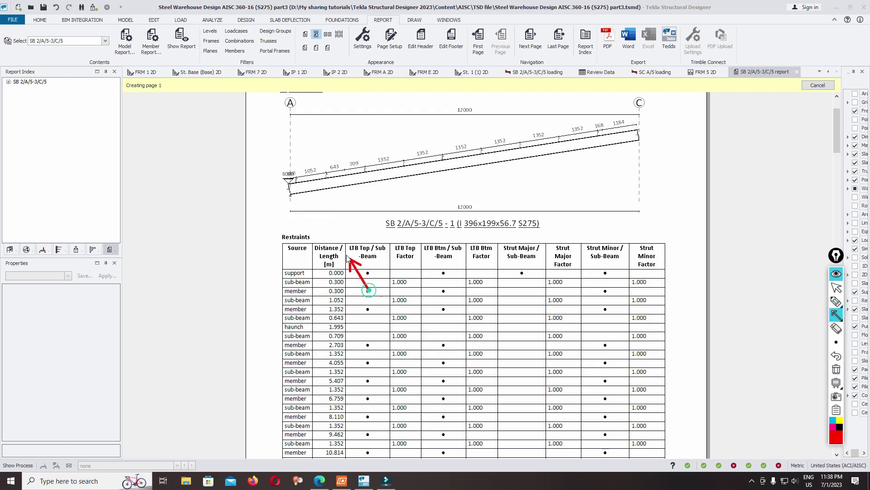
drag(346, 256, 296, 183)
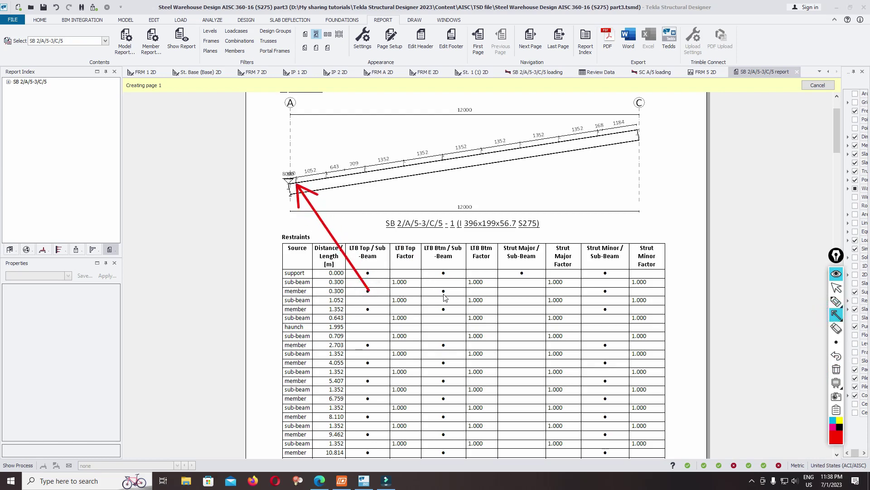
drag(443, 290, 306, 193)
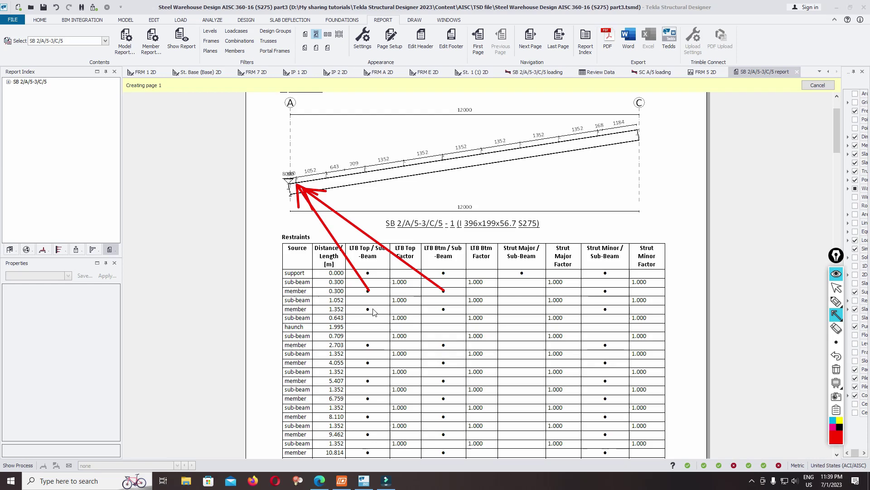
drag(373, 312, 348, 194)
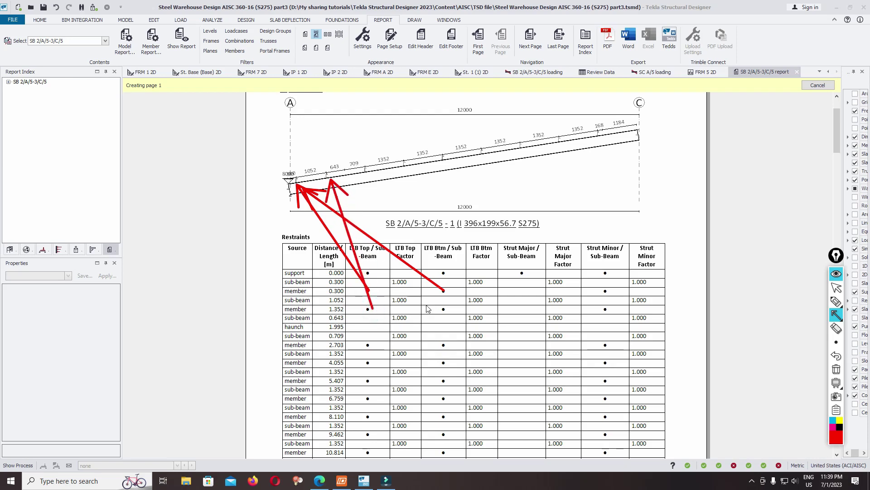
drag(444, 312, 361, 194)
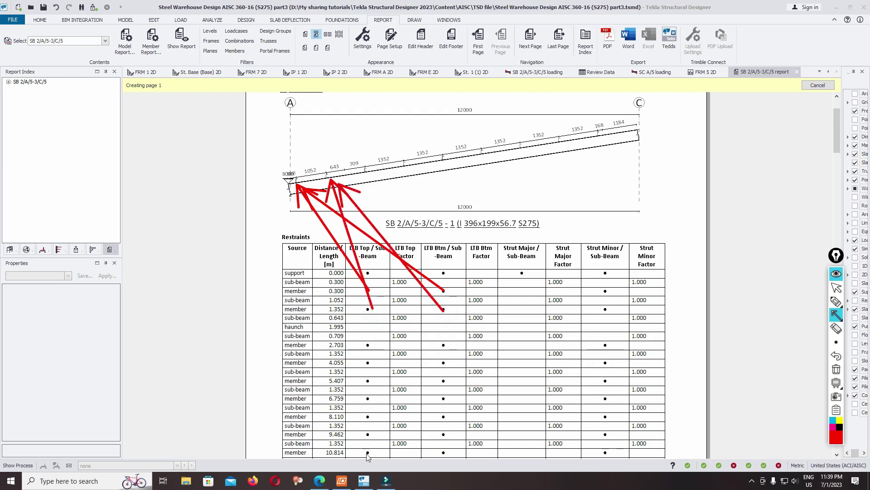
drag(367, 454, 611, 145)
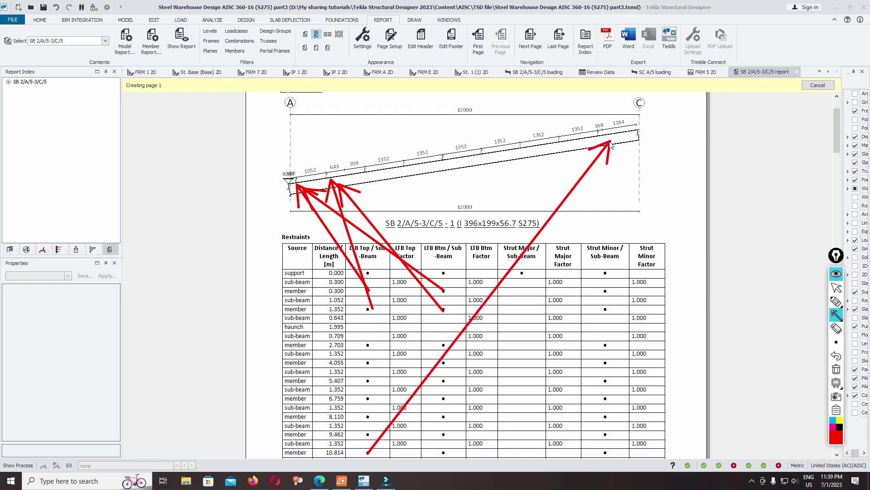